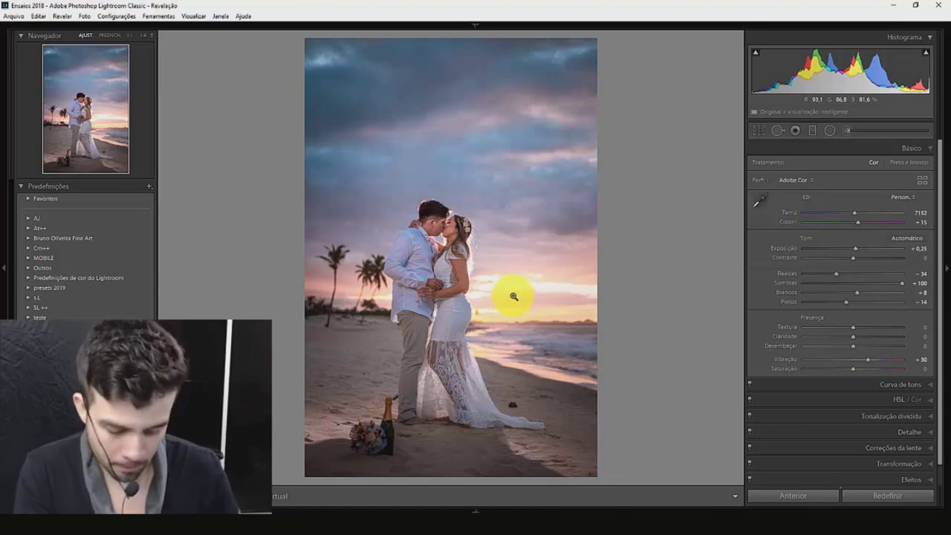
Compare Before/After, then reset all edits to restore the original, uncropped photo
key(backslash)
key(backslash)
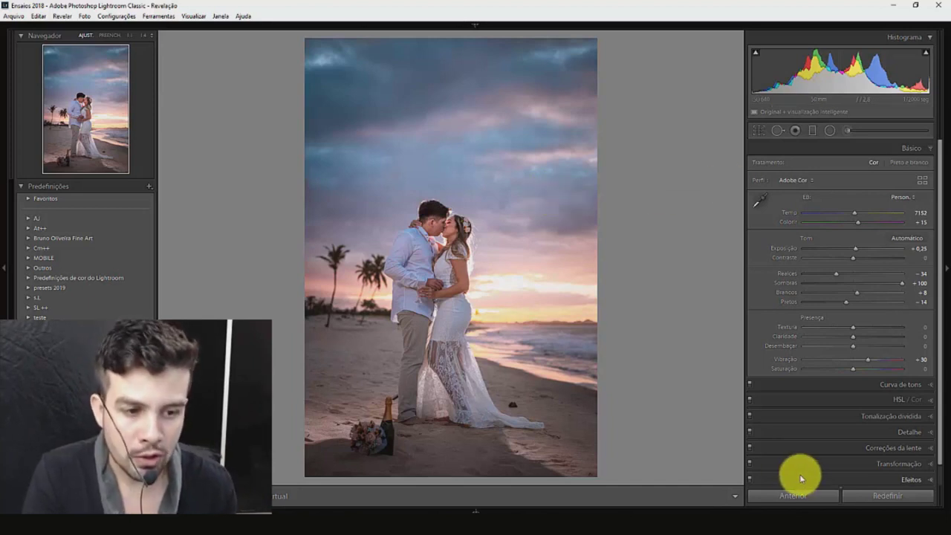
click(886, 498)
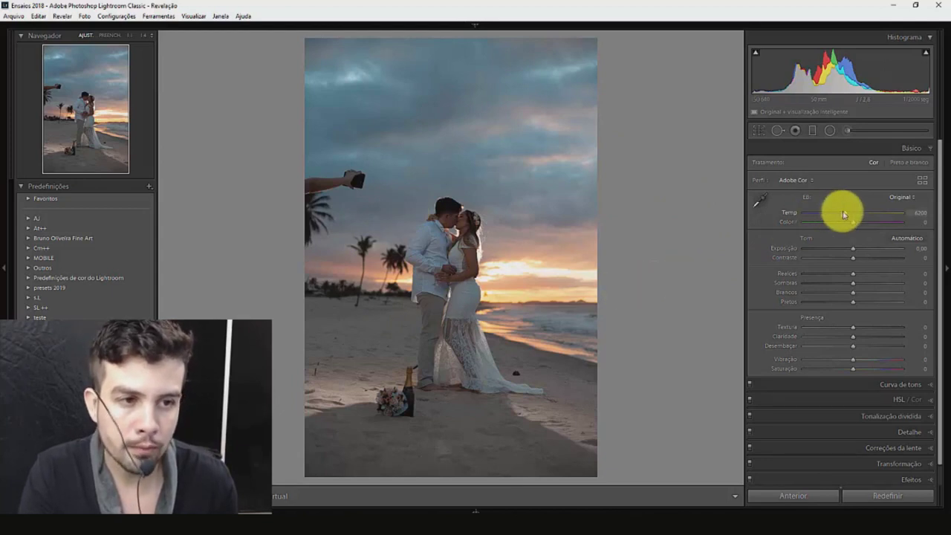
Set white balance Temp to 7303 and Tint to +24
drag(853, 216, 856, 217)
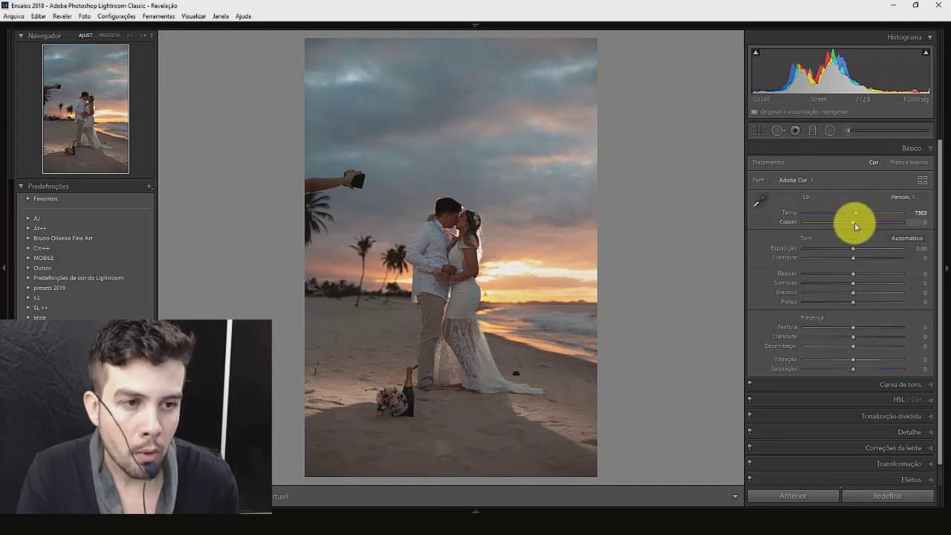
drag(856, 225, 860, 223)
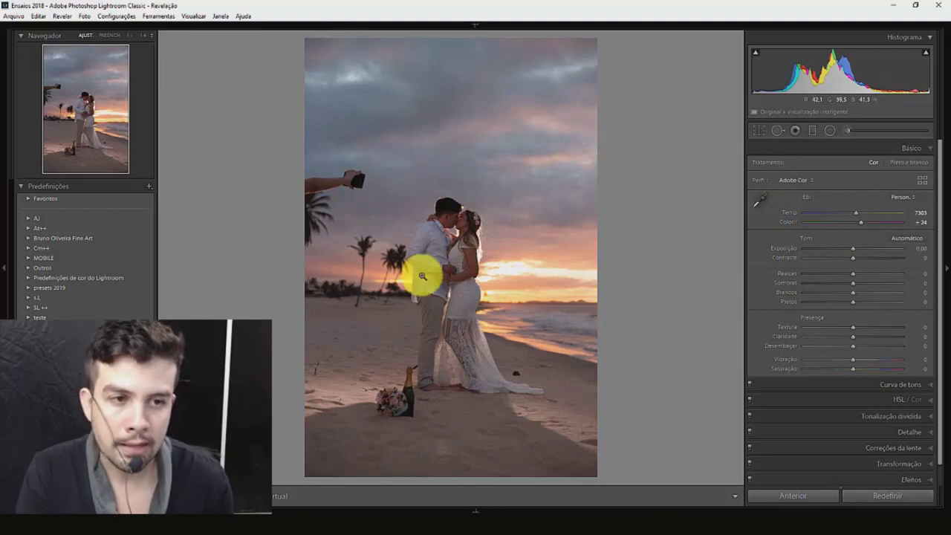
Lift Shadows to +100 and deepen Blacks to -20 in the Basic panel
click(460, 220)
click(473, 264)
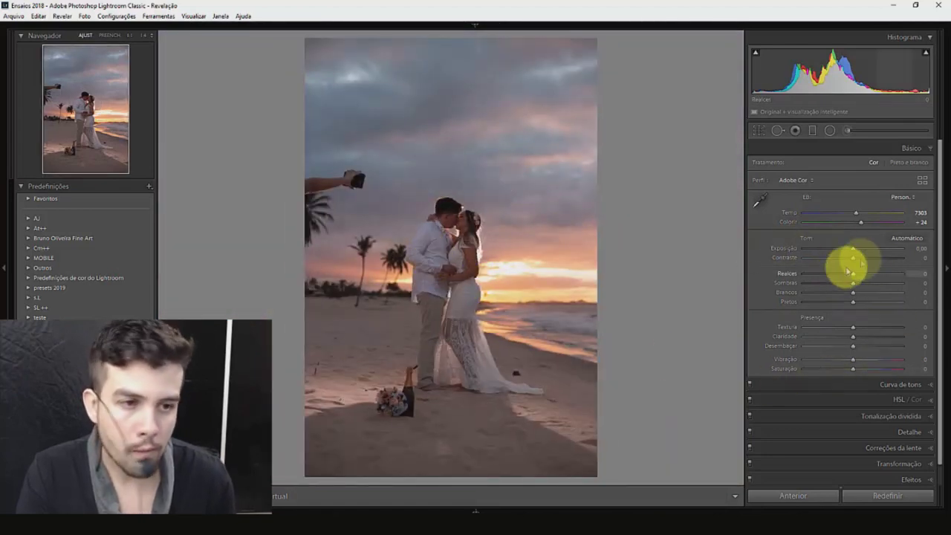
mouse_move(854, 286)
mouse_down()
mouse_move(908, 282)
mouse_move(894, 286)
mouse_up()
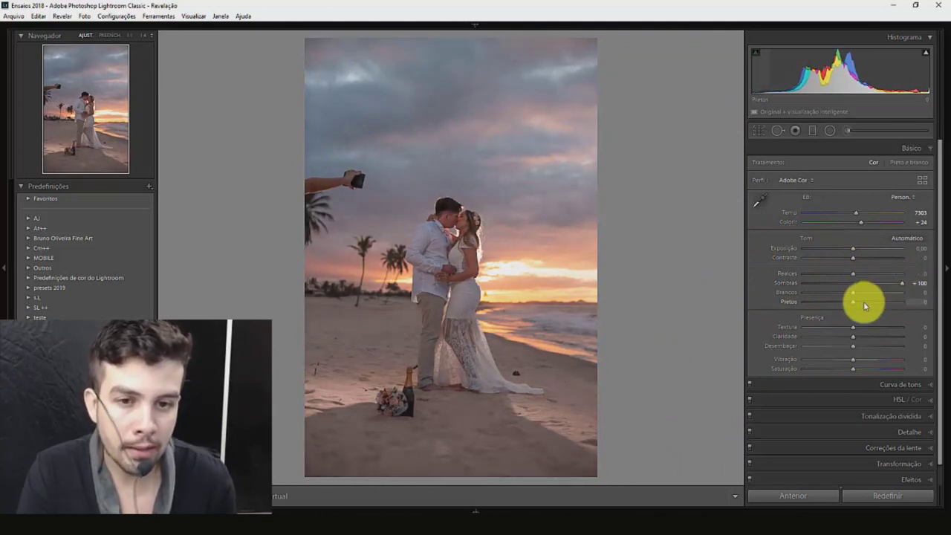
drag(854, 307, 847, 304)
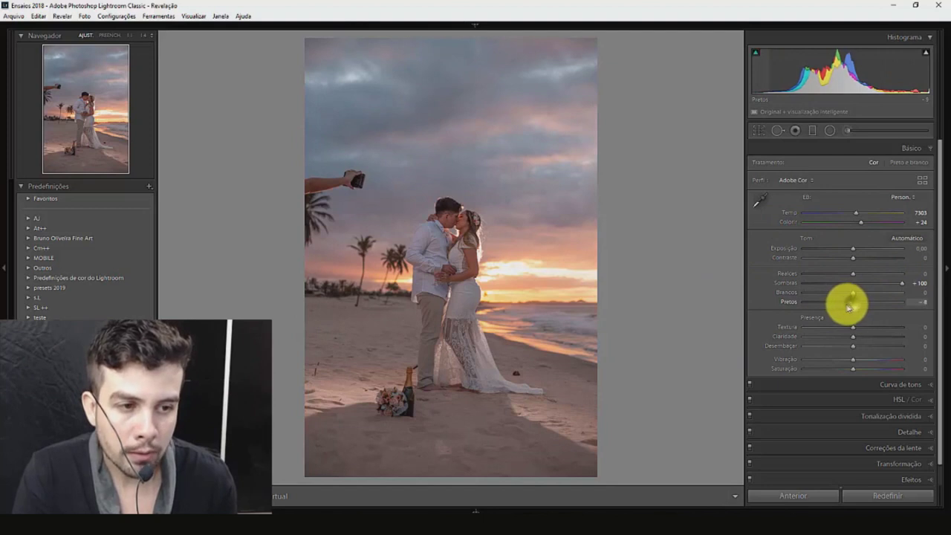
drag(910, 287, 919, 297)
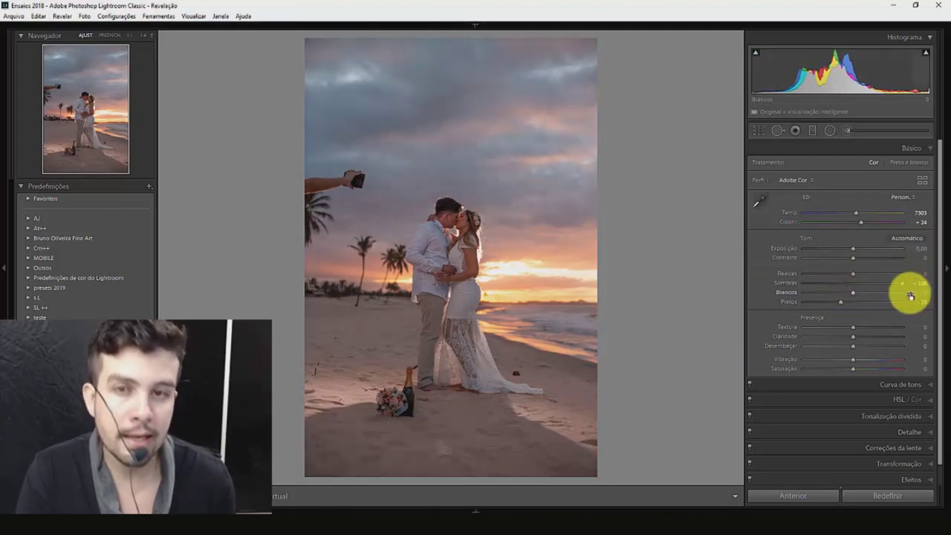
double_click(858, 305)
drag(854, 305, 845, 307)
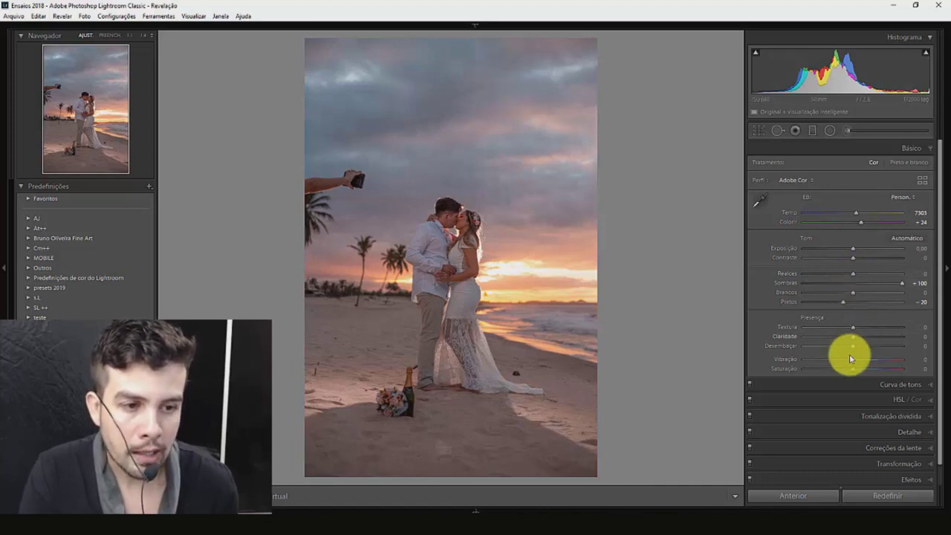
Raise Vibrance to +36 and check the couple up close
drag(853, 365, 872, 364)
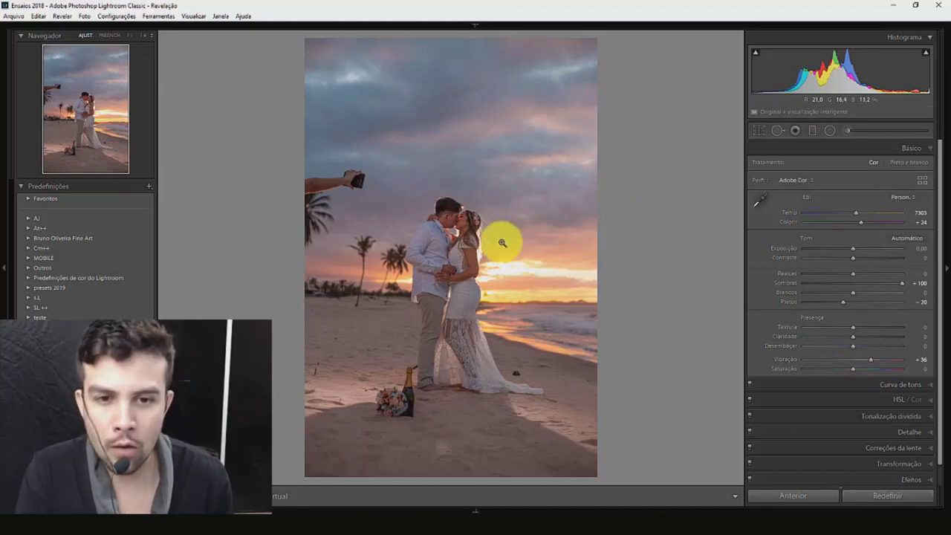
click(460, 229)
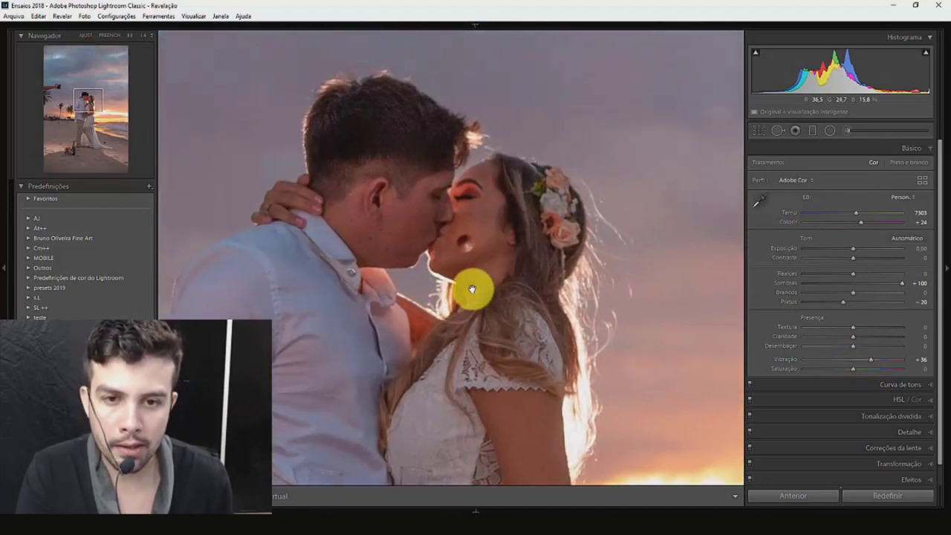
click(439, 225)
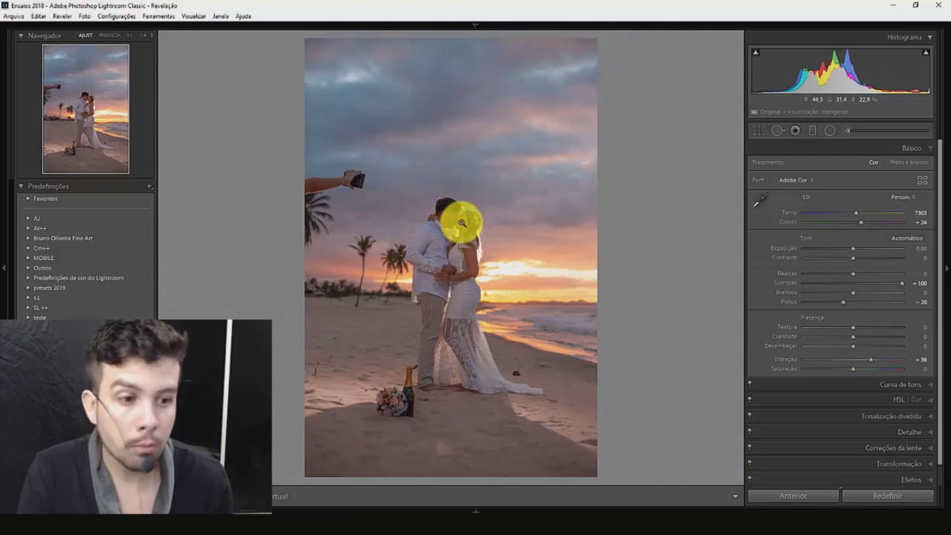
scroll(791, 338, down, 2)
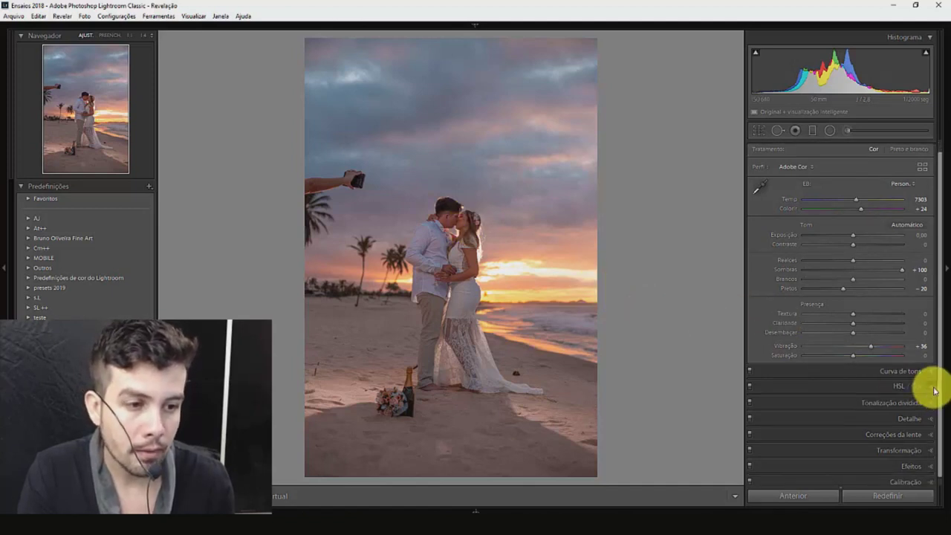
Lower HSL saturation for Red to -21 and Orange to -23
click(934, 388)
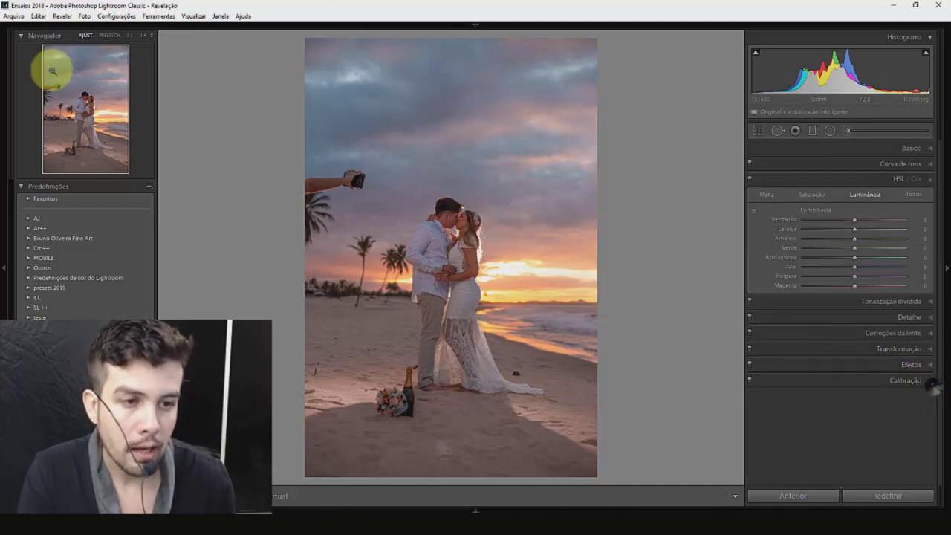
click(812, 196)
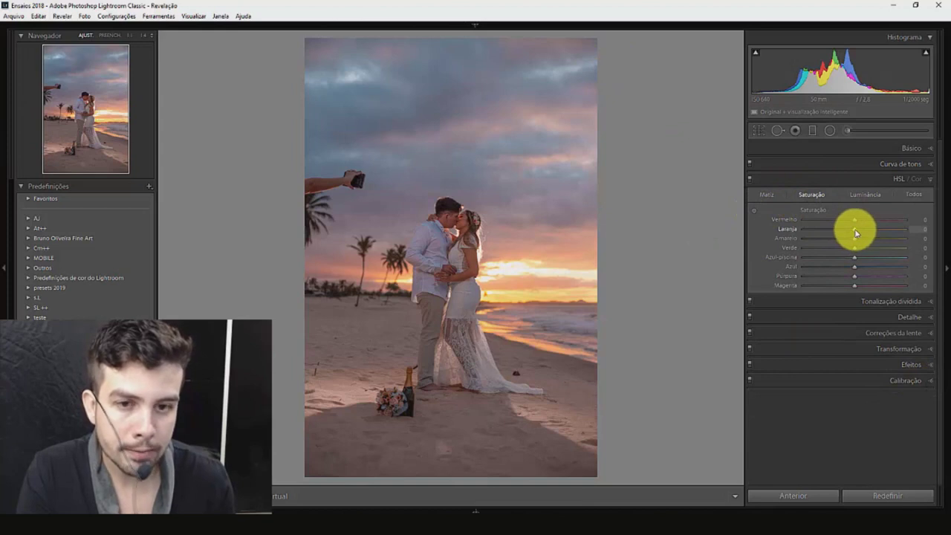
drag(857, 233, 853, 234)
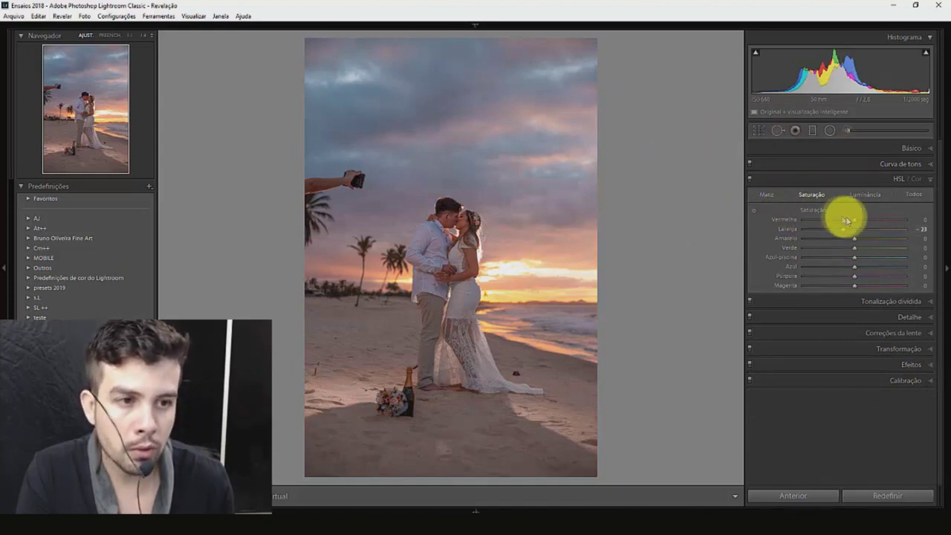
drag(853, 223, 844, 222)
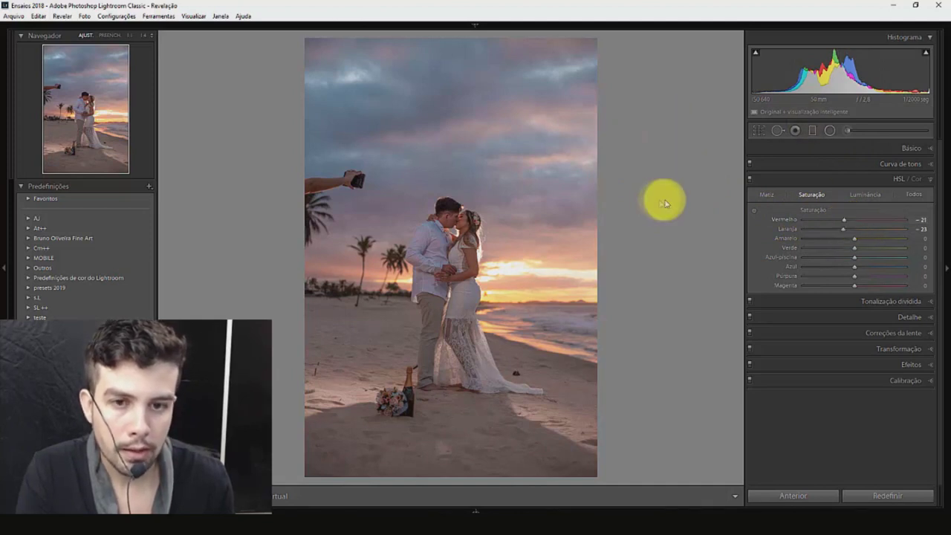
Raise HSL luminance for Red and Orange to +25, comparing with HSL toggled off
click(859, 195)
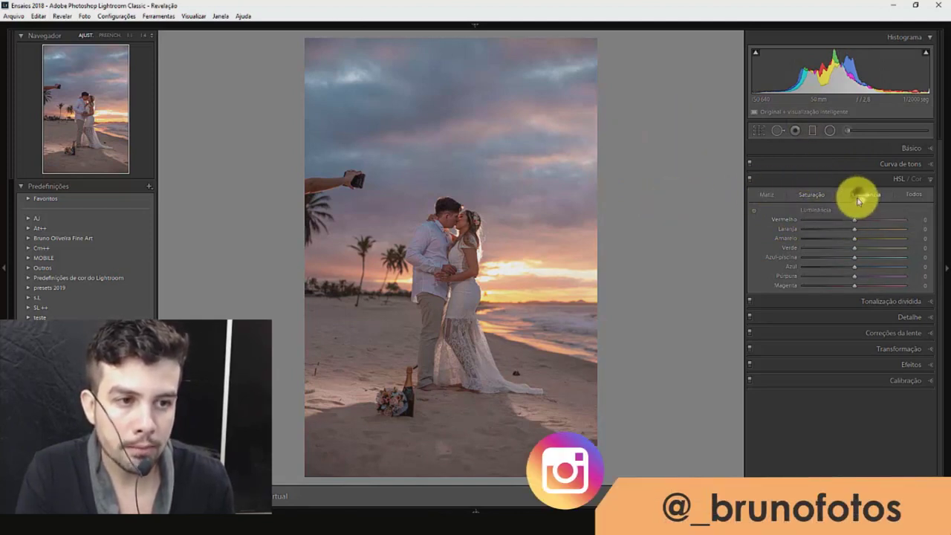
mouse_move(856, 223)
mouse_down()
mouse_move(866, 220)
mouse_move(866, 234)
mouse_up()
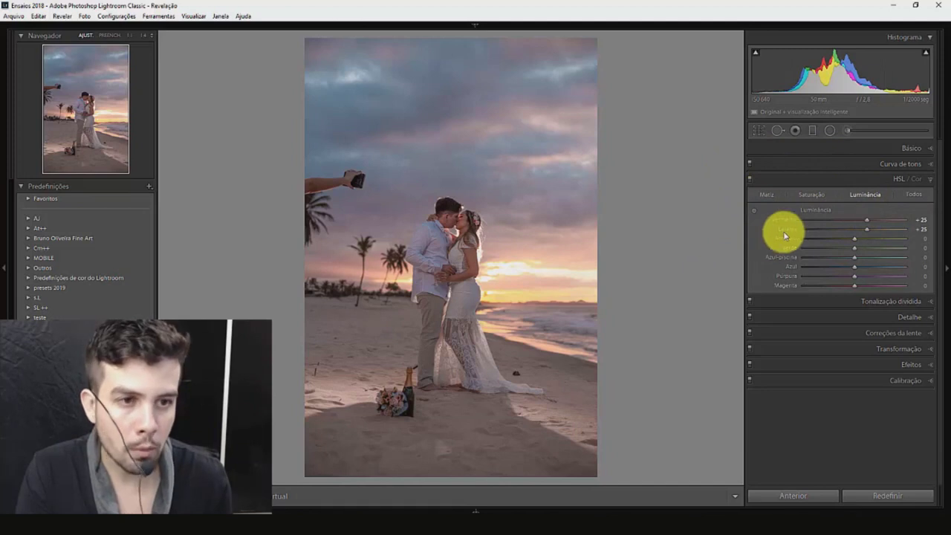
click(749, 179)
click(749, 180)
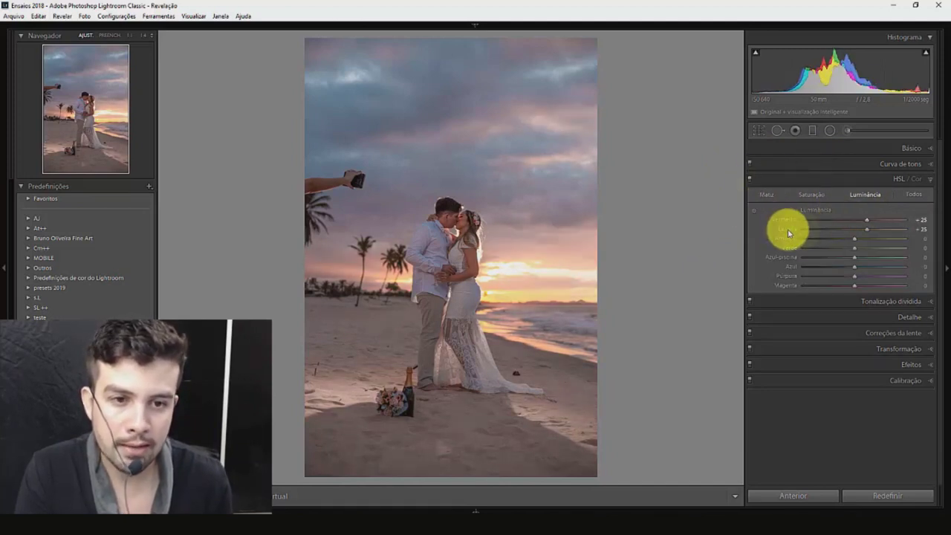
click(929, 182)
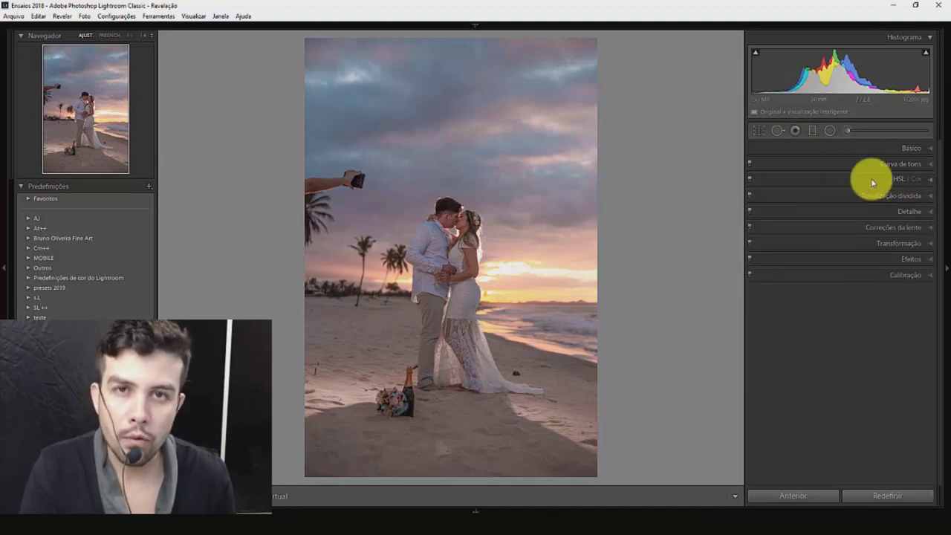
Tint the highlights blue in Split Toning with hue 240 and saturation 17
click(931, 197)
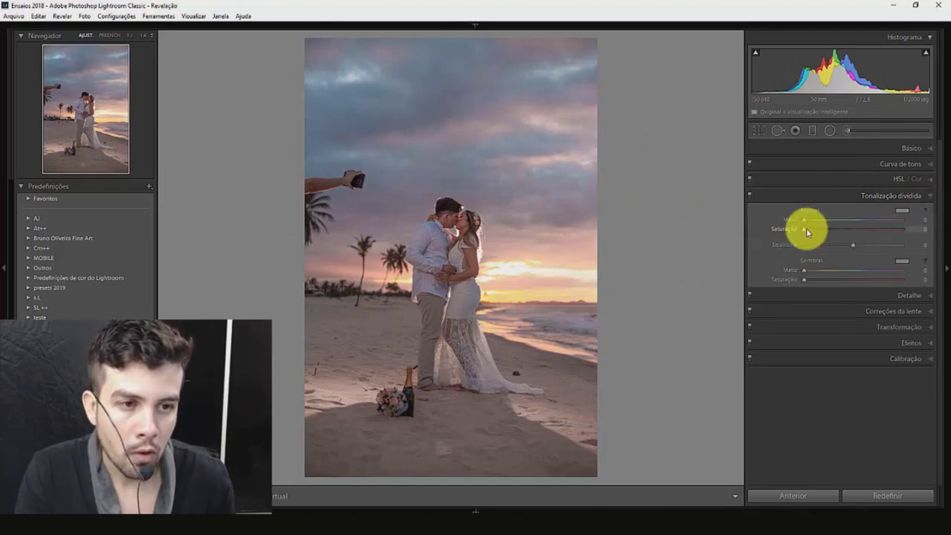
drag(809, 232, 821, 235)
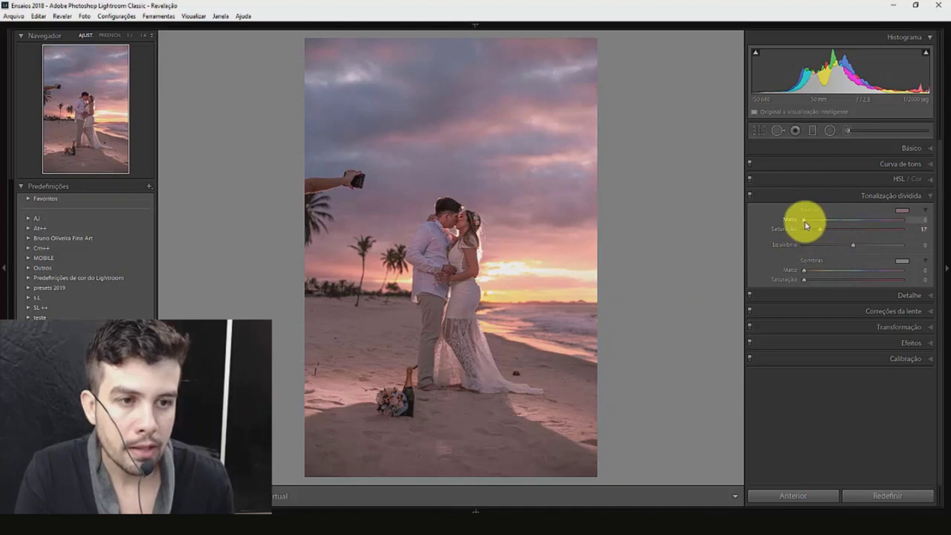
drag(804, 220, 875, 225)
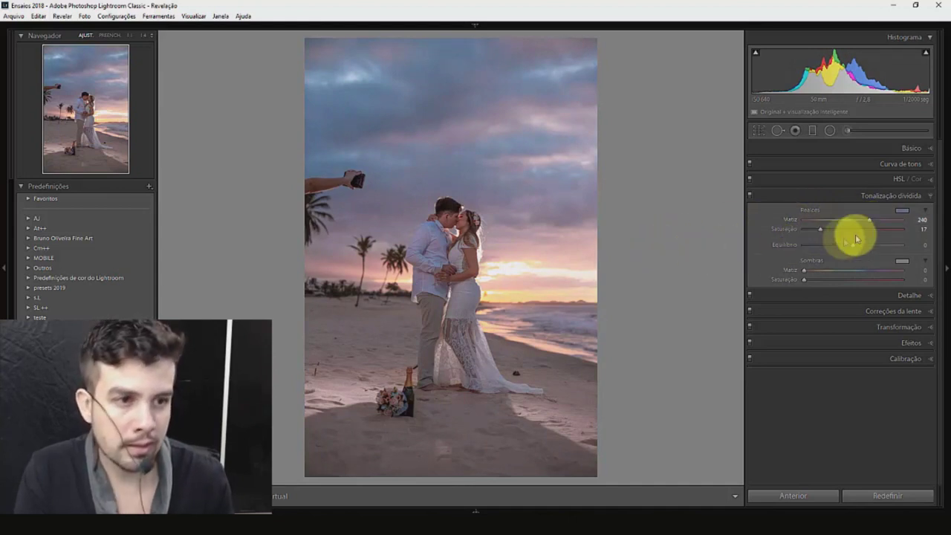
click(928, 195)
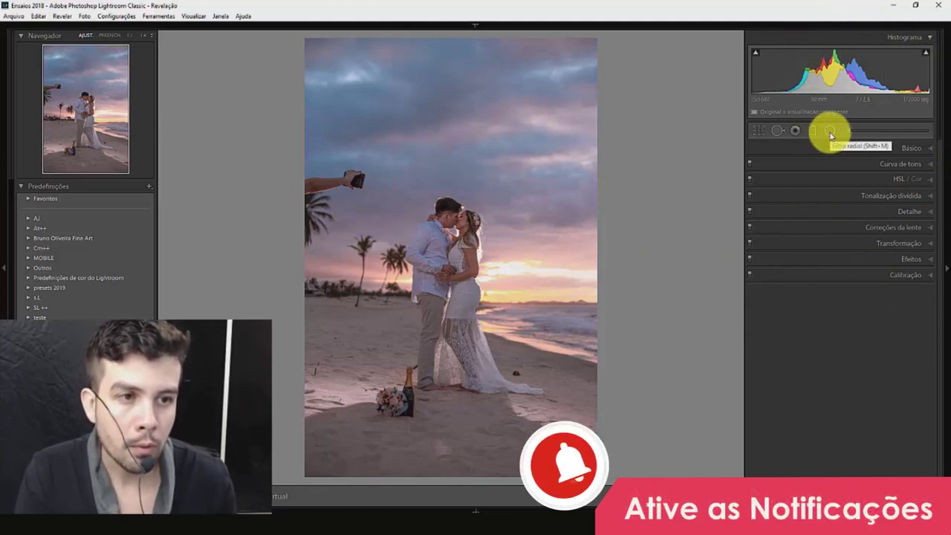
Draw a radial filter ellipse around the couple and position it over them
click(831, 132)
drag(429, 227, 569, 408)
drag(431, 224, 450, 265)
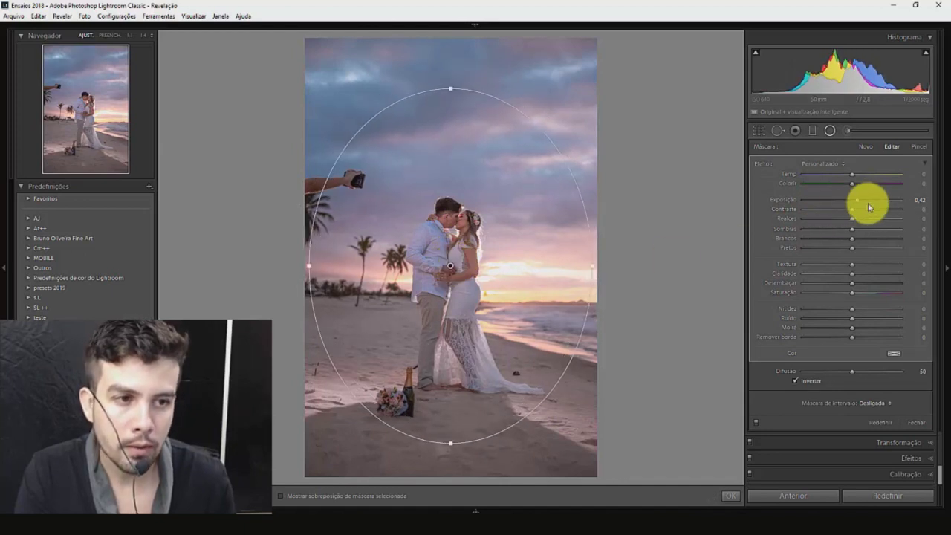
Raise the radial filter's exposure to 0.53 and close the filter
drag(859, 200, 861, 199)
click(822, 133)
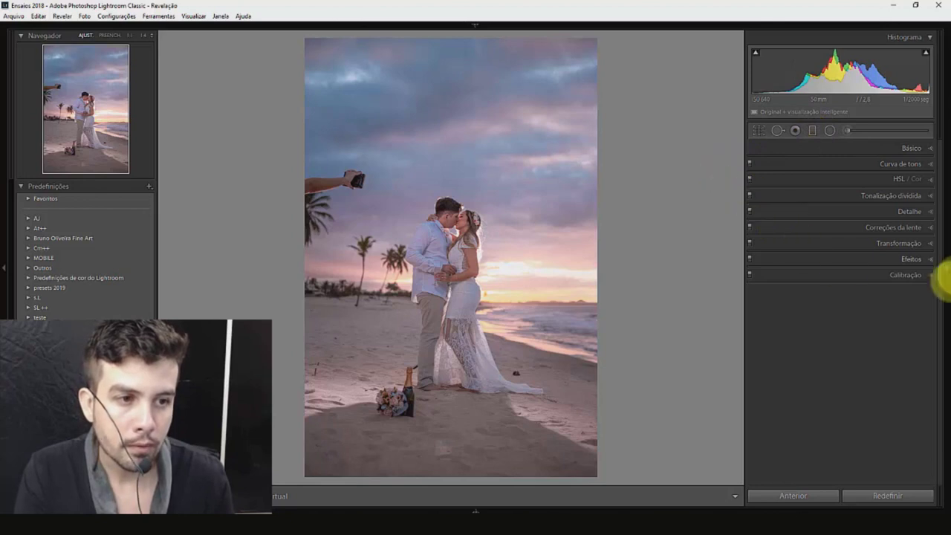
click(916, 260)
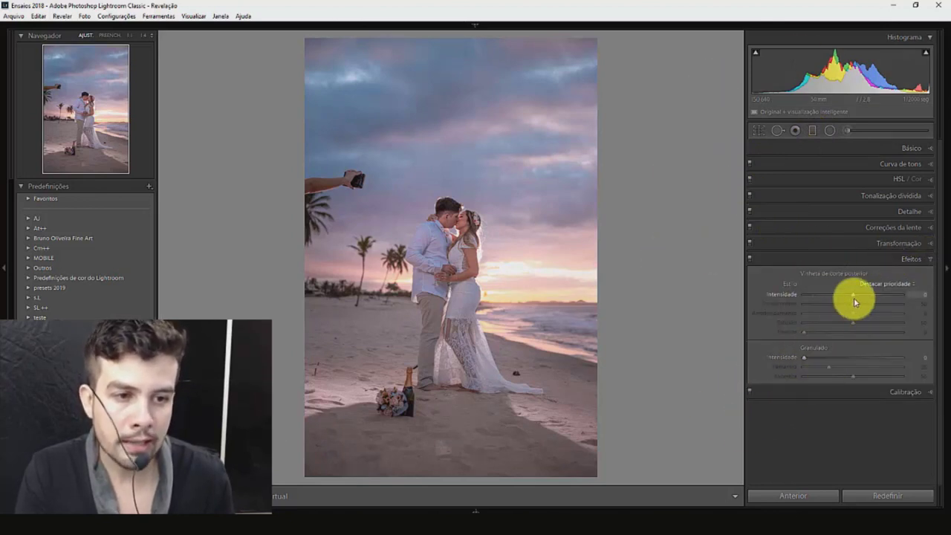
Set the post-crop vignette midpoint to 0, feather 100 and highlights 50
drag(854, 295, 765, 297)
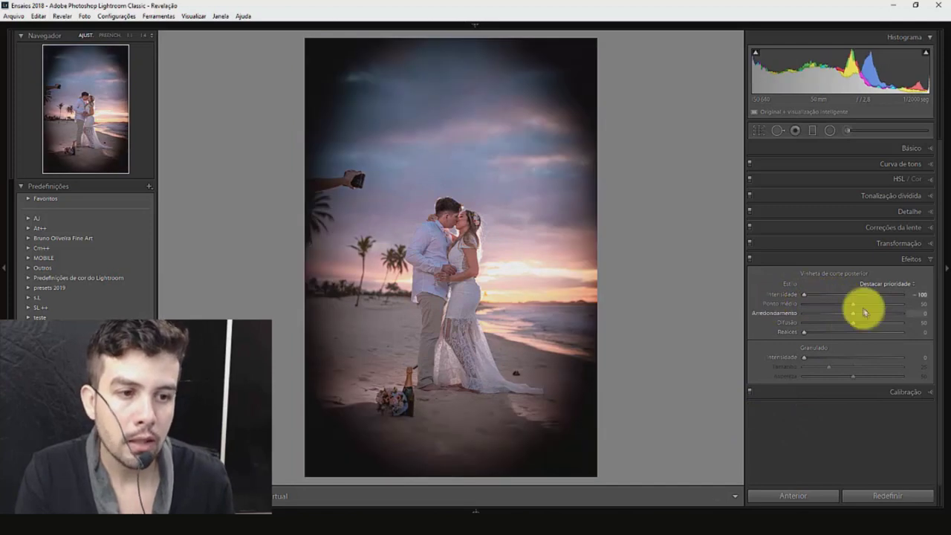
drag(852, 303, 770, 310)
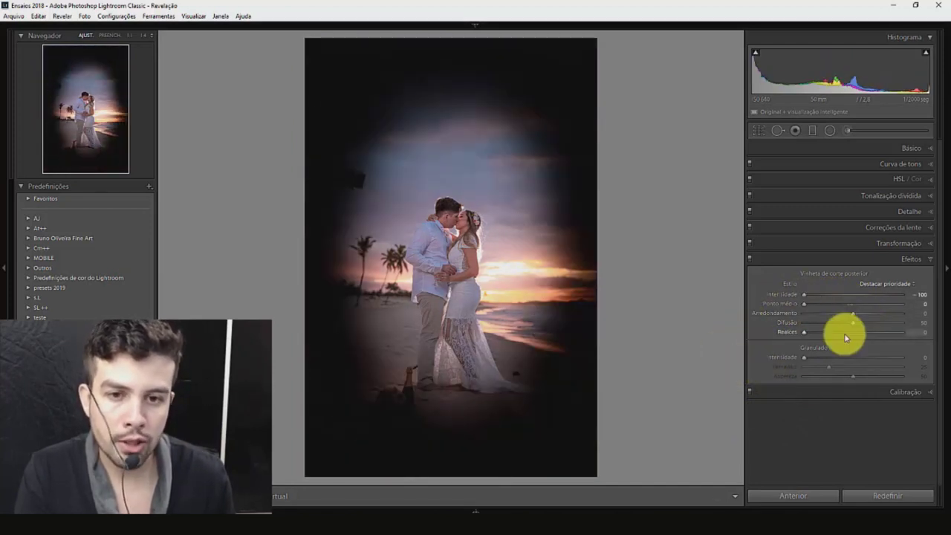
drag(853, 323, 917, 323)
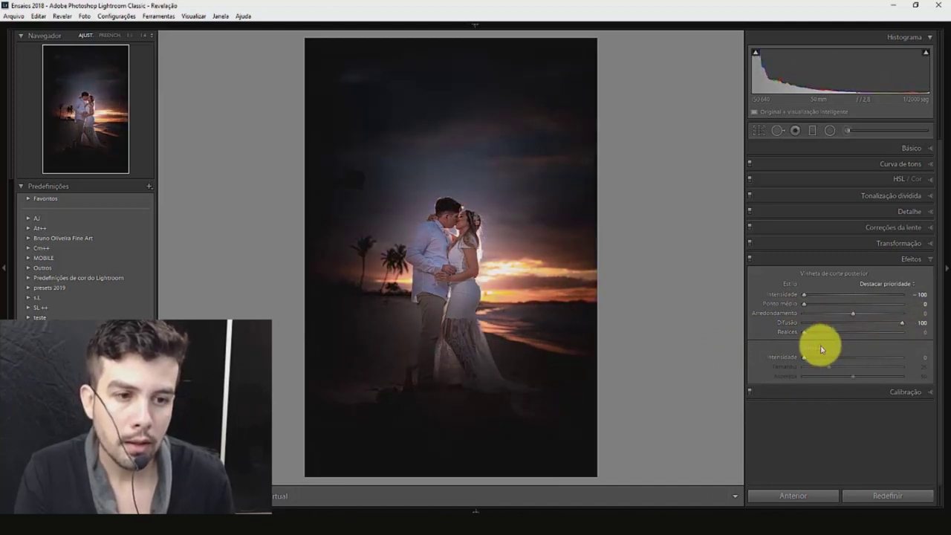
drag(810, 335, 848, 333)
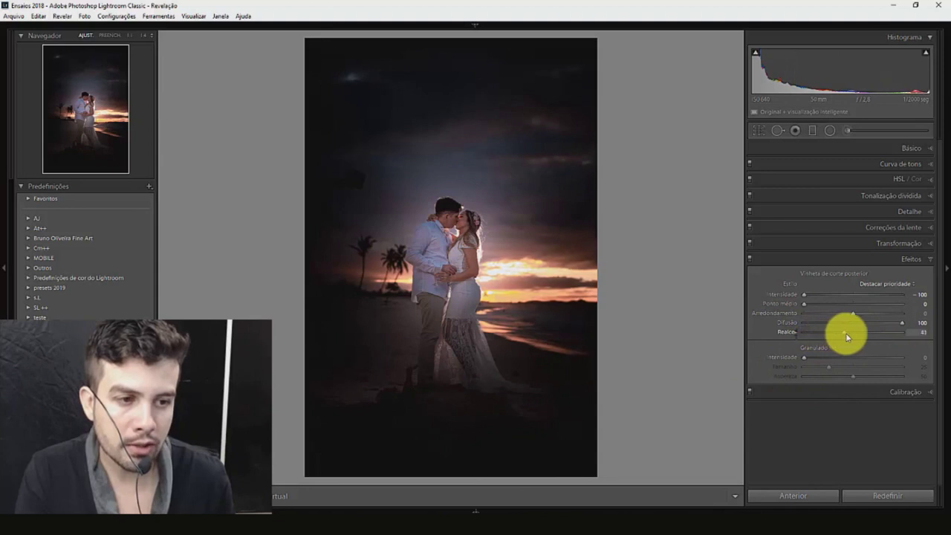
drag(851, 337, 853, 338)
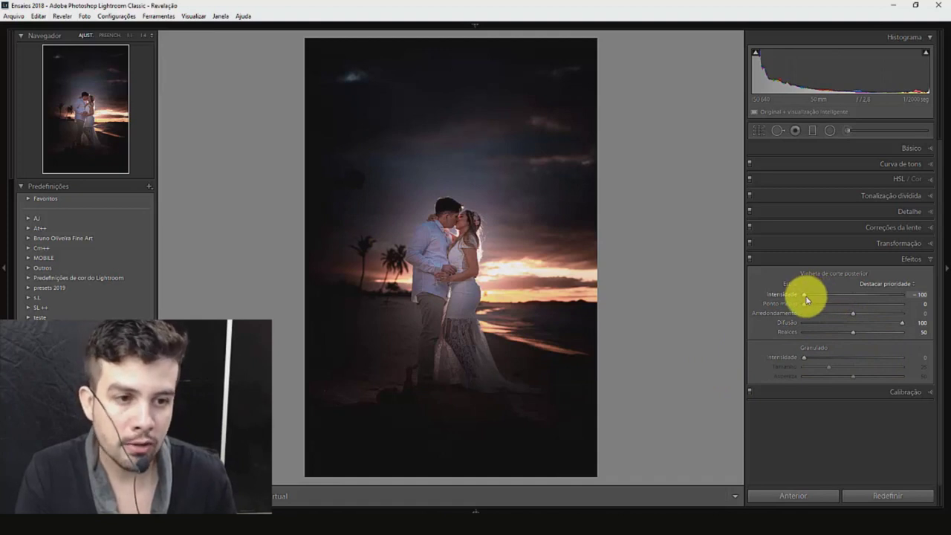
Ease the vignette amount to -30 and compare Before/After
drag(806, 297, 839, 300)
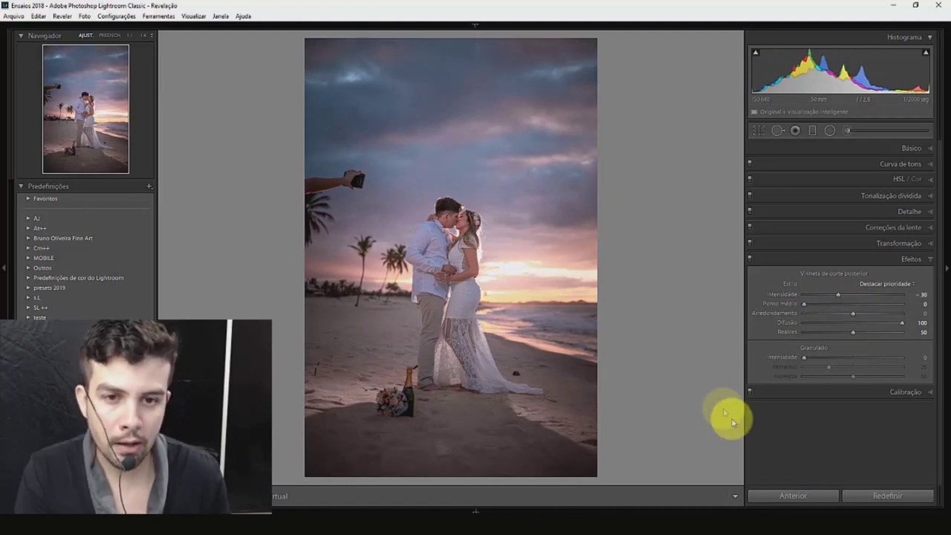
key(backslash)
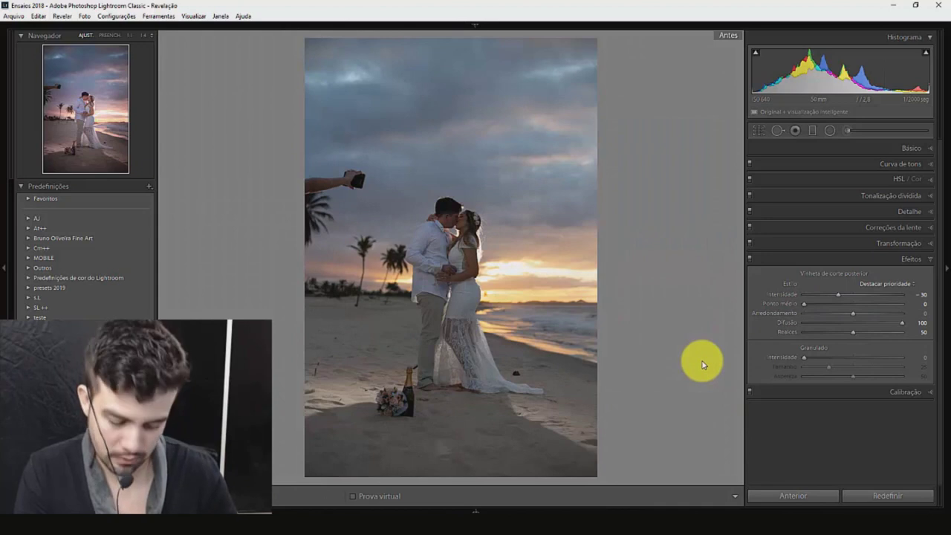
key(backslash)
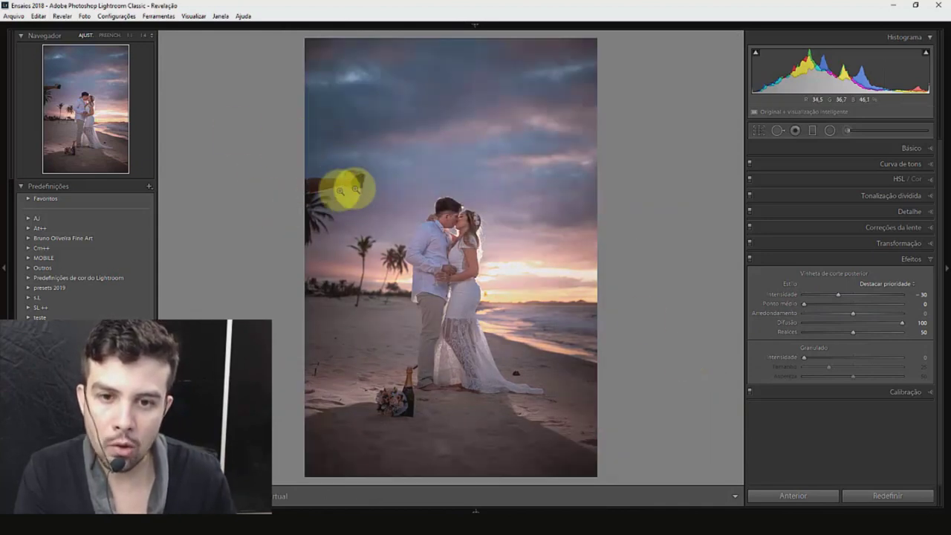
click(758, 130)
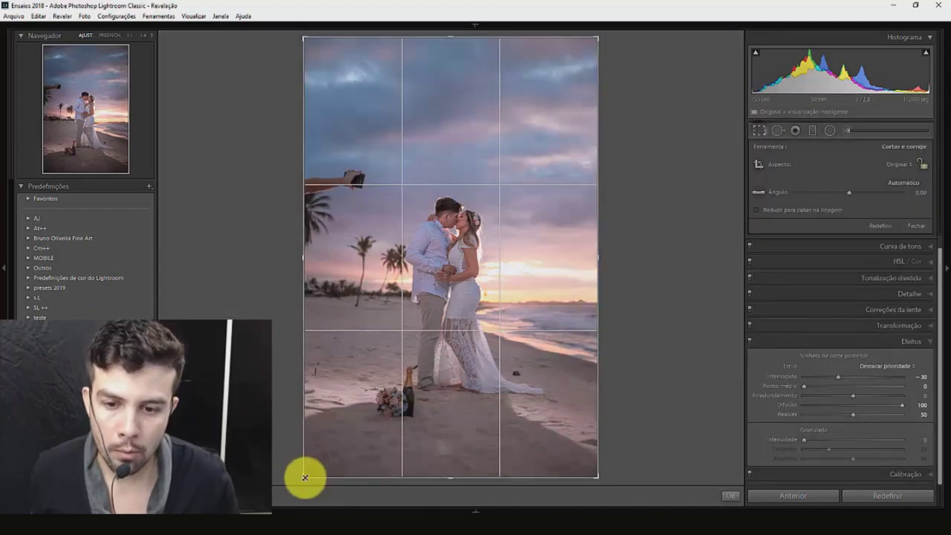
Crop the photo to a tighter, narrower vertical frame, trimming the left side
drag(307, 458, 325, 461)
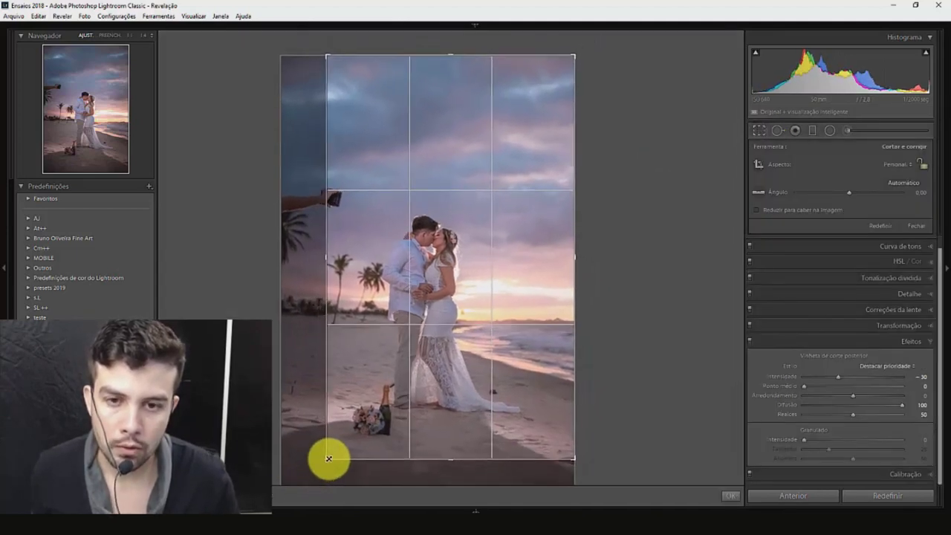
drag(465, 382, 480, 386)
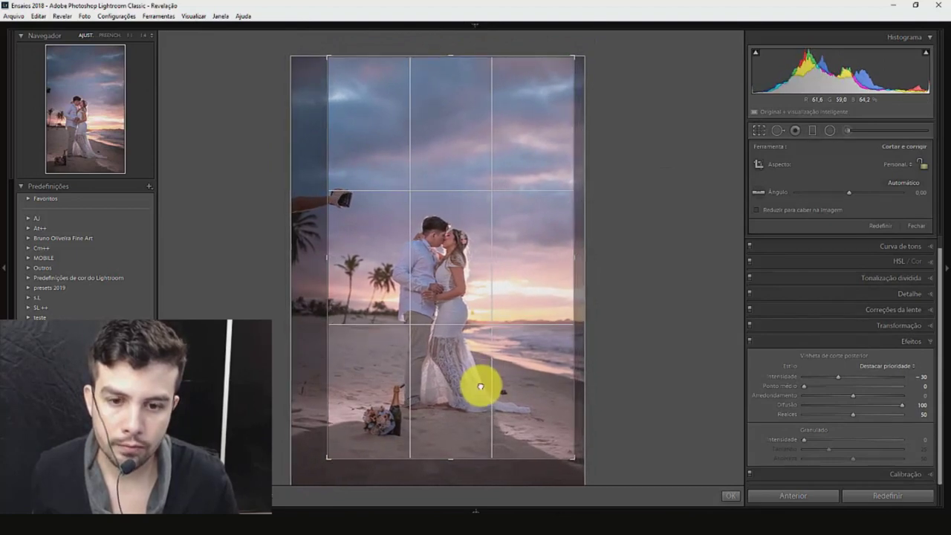
key(Return)
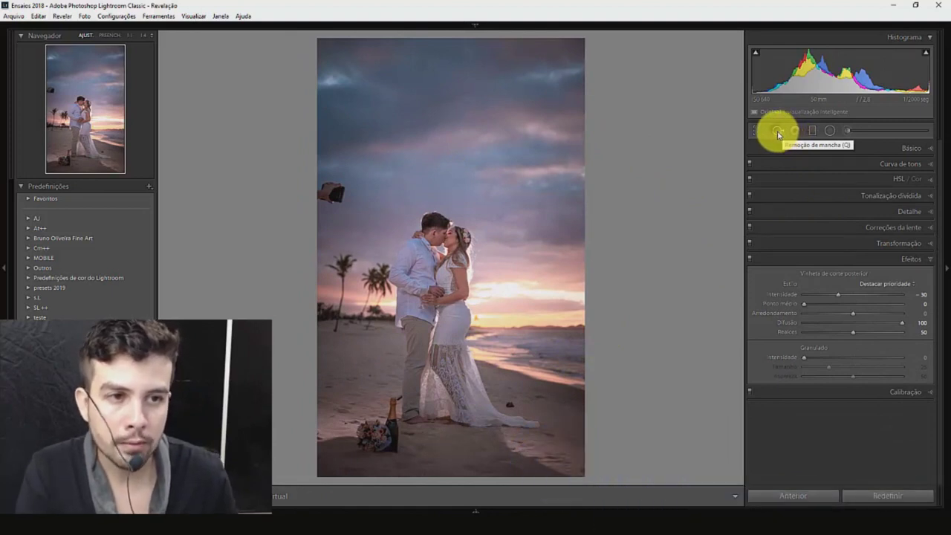
Heal away the phone poking into the frame at the left edge with Spot Removal
click(778, 132)
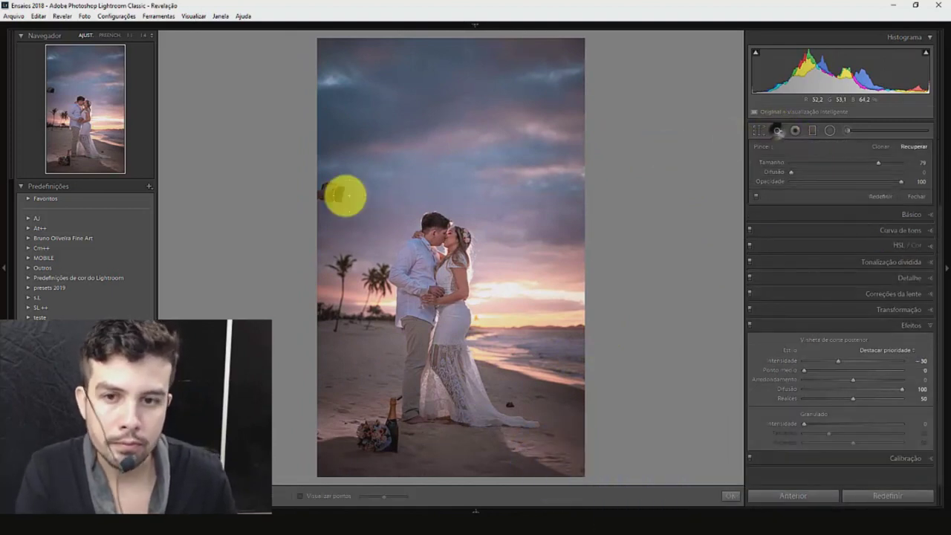
click(329, 194)
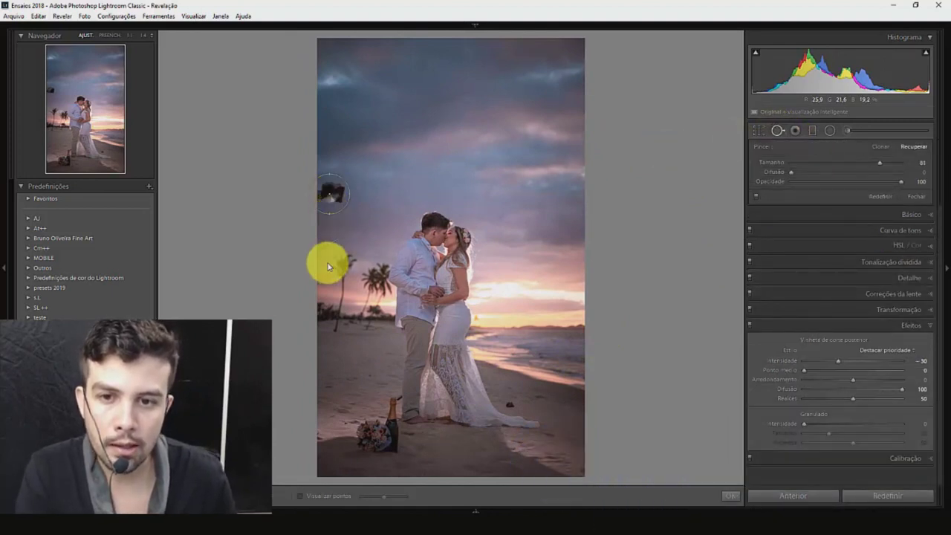
key(q)
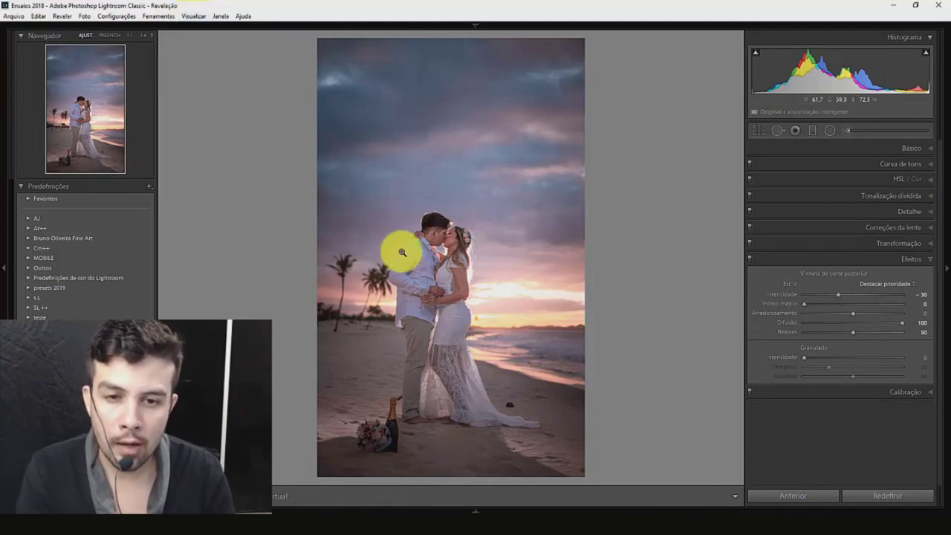
Set luminance noise reduction to 20 in the Detail panel
key(ctrl+5)
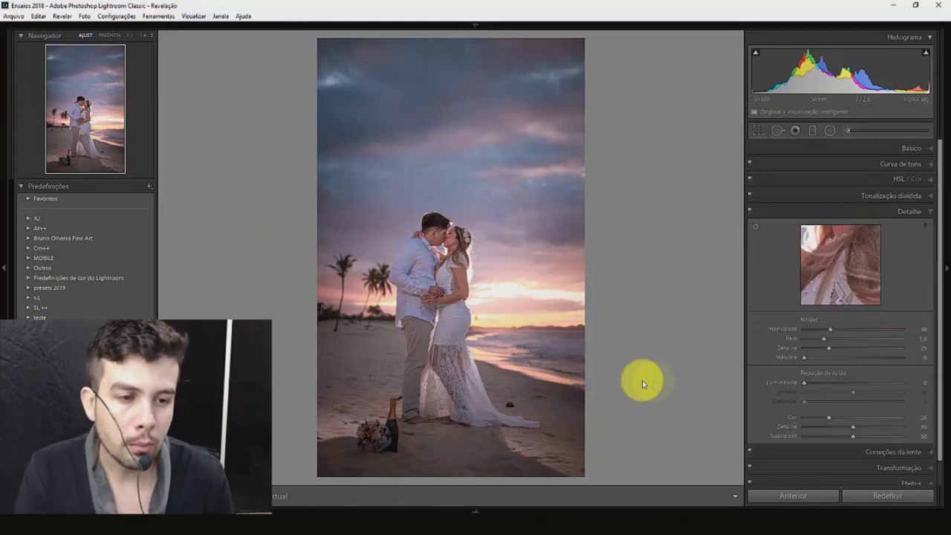
drag(804, 390, 821, 388)
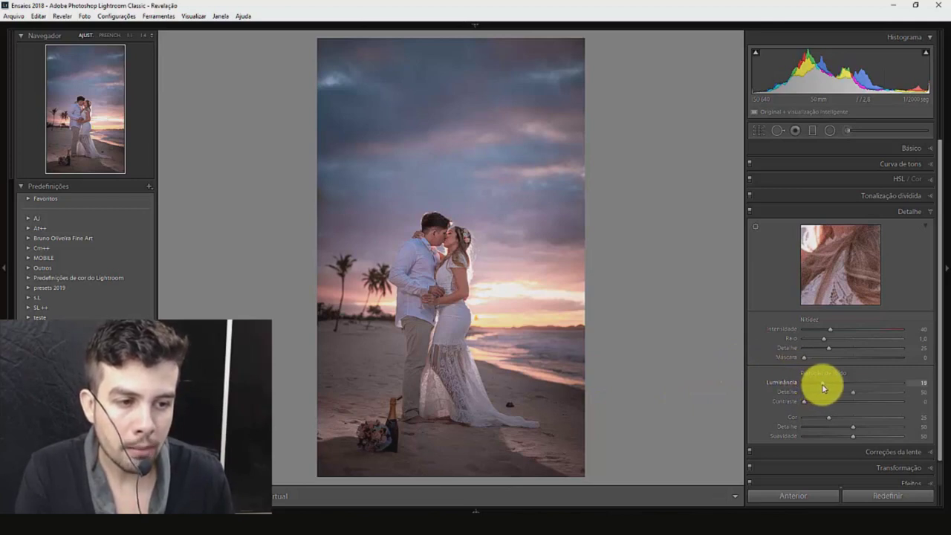
drag(821, 387, 823, 385)
key(ctrl+5)
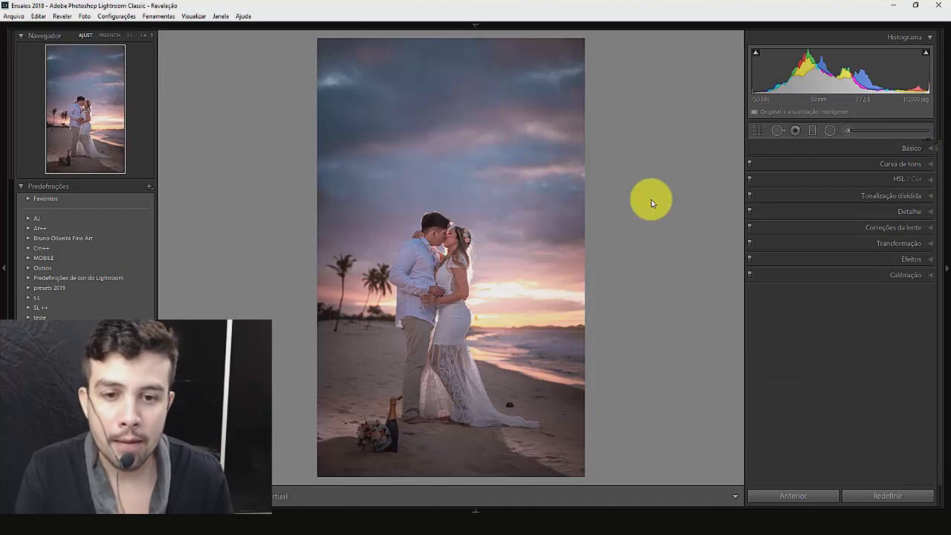
click(928, 148)
Set Texture to +20 in the Basic panel, then flip between before and after views twice
drag(853, 326, 866, 335)
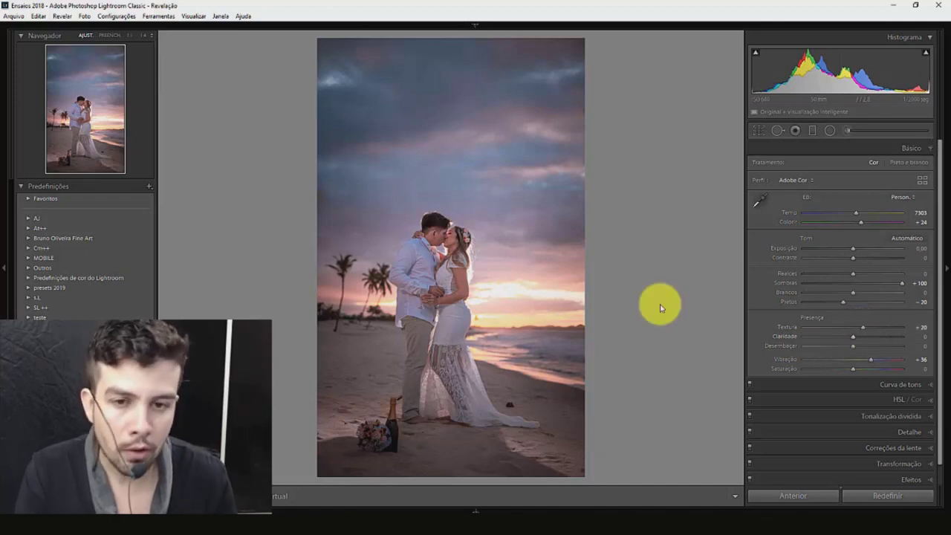
key(backslash)
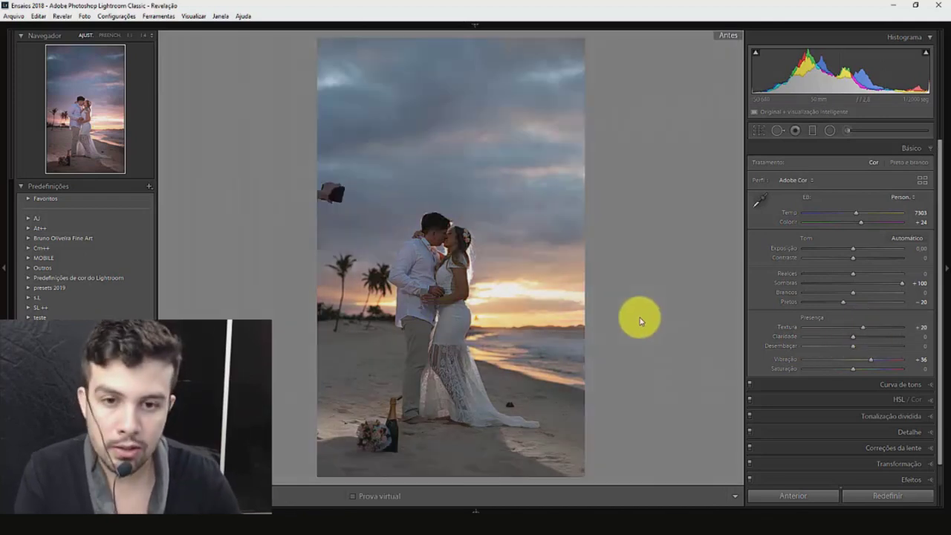
key(backslash)
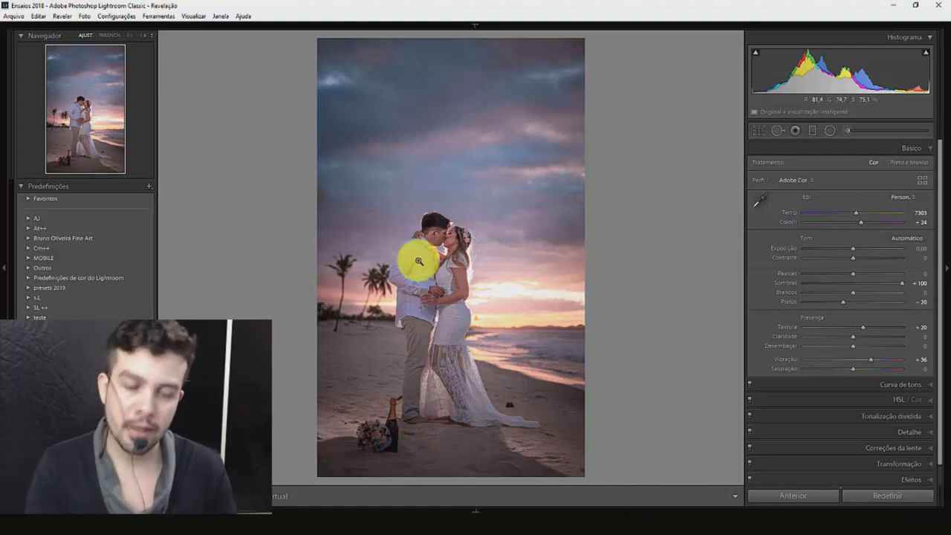
key(backslash)
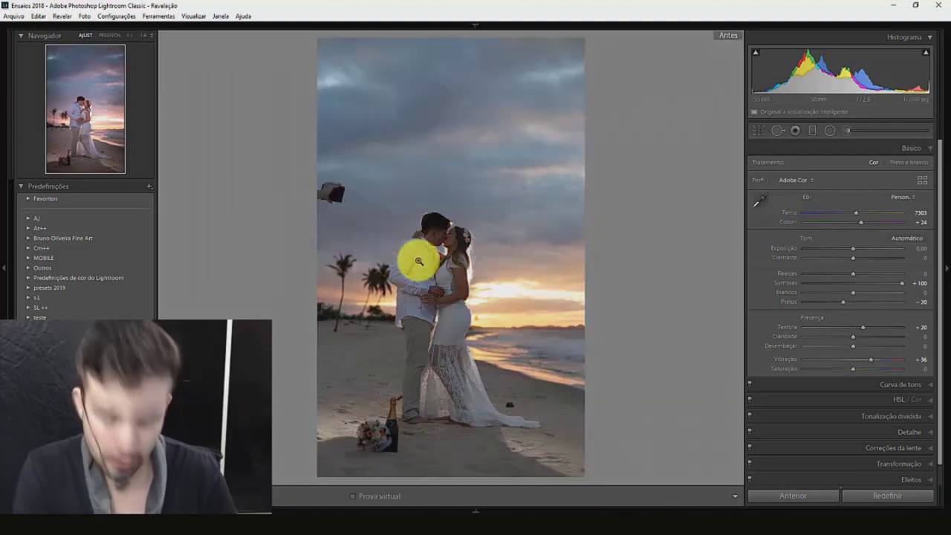
key(backslash)
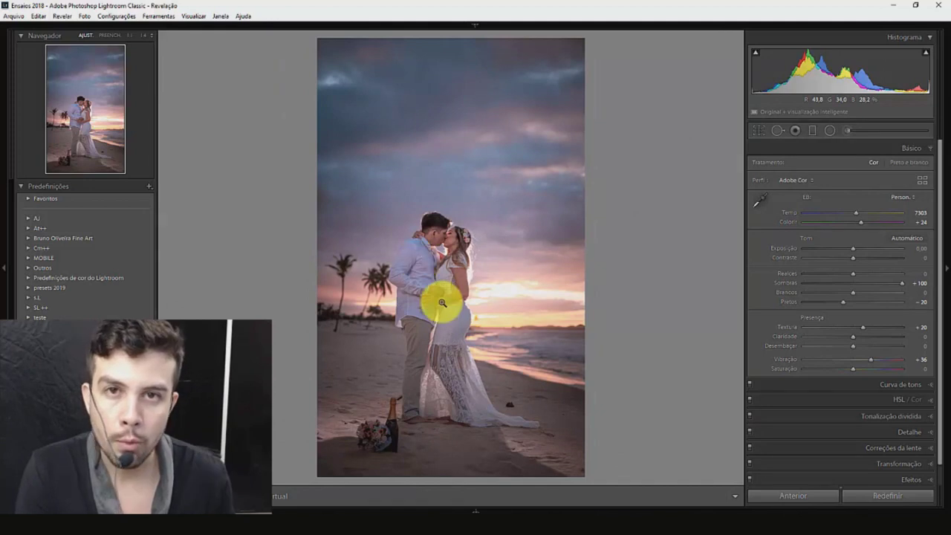